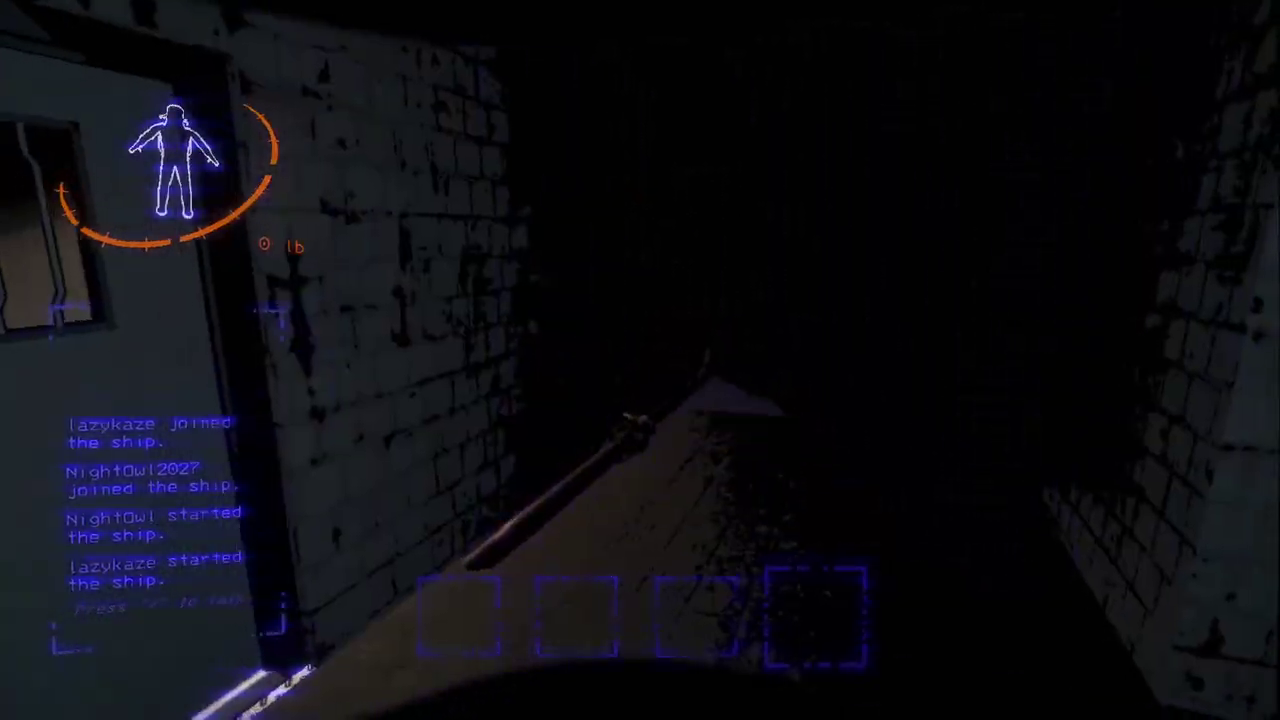
key("e")
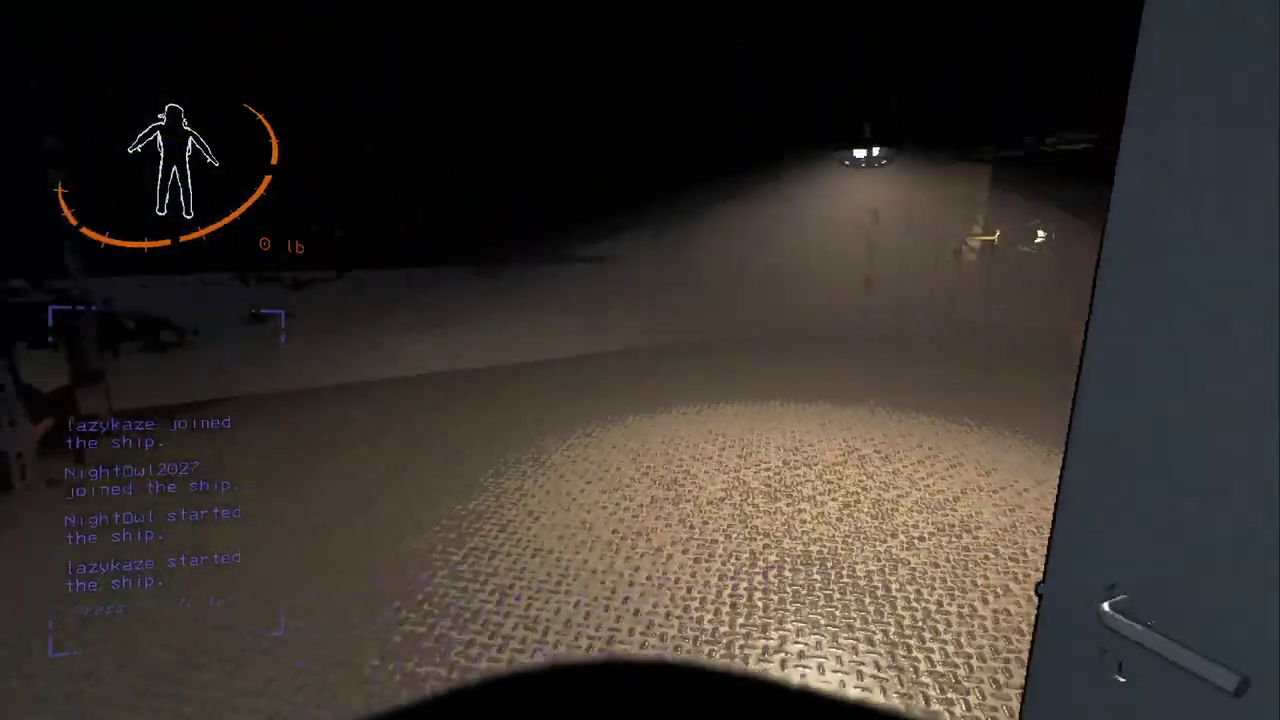